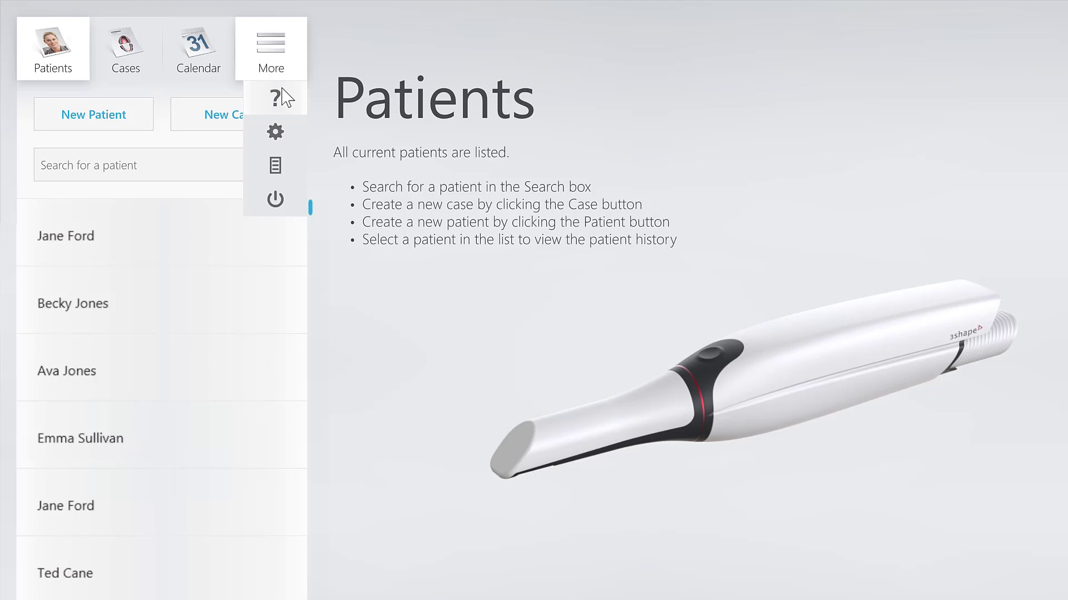
Go to Settings > TRIOS > Scanner Management for the TRIOS 4 Wireless scanner
click(275, 133)
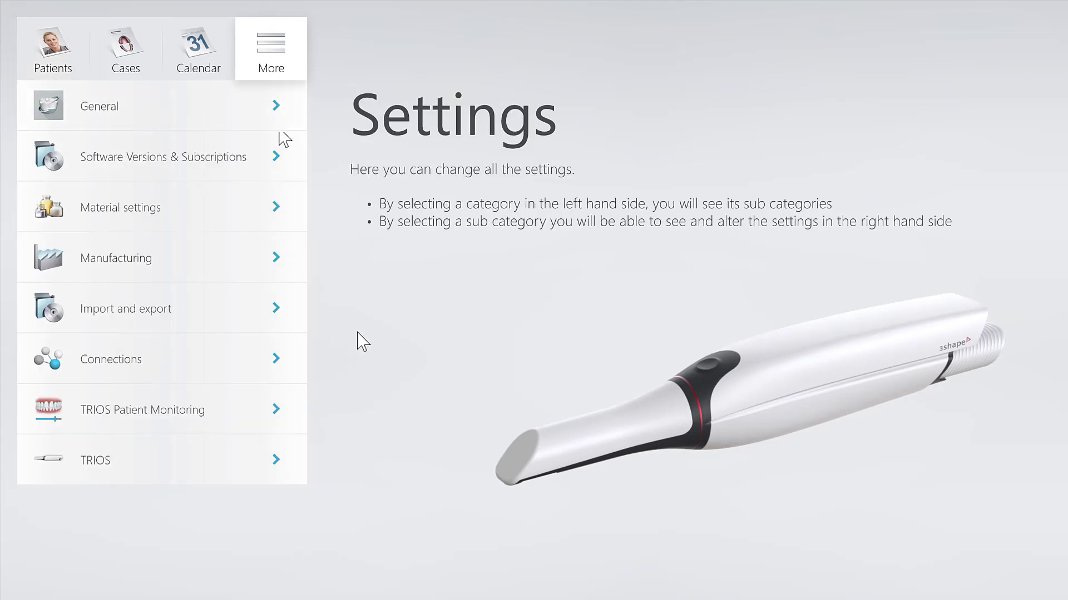
click(235, 379)
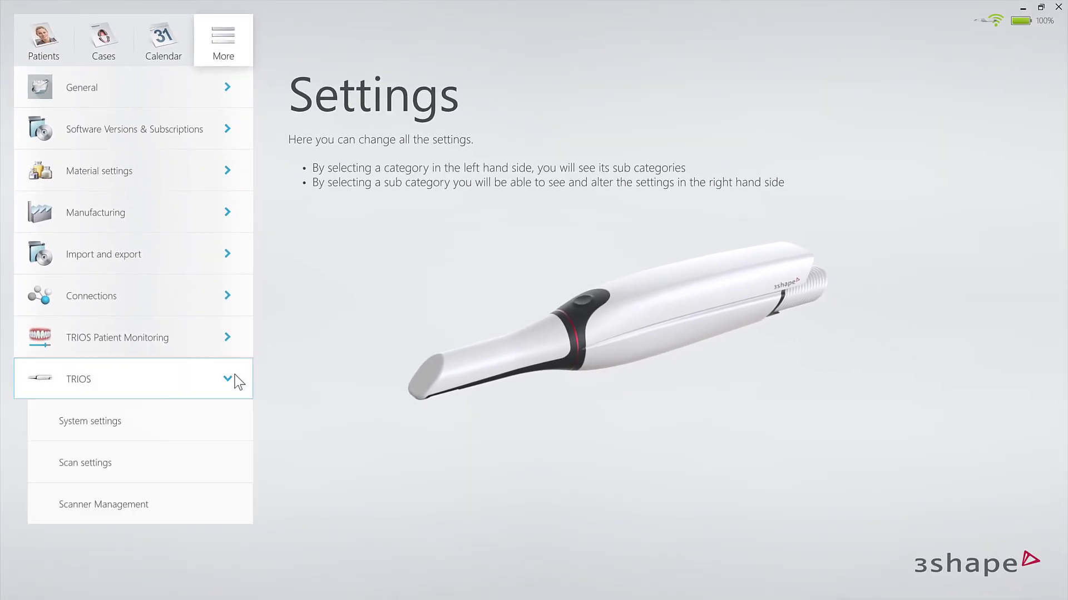
click(248, 510)
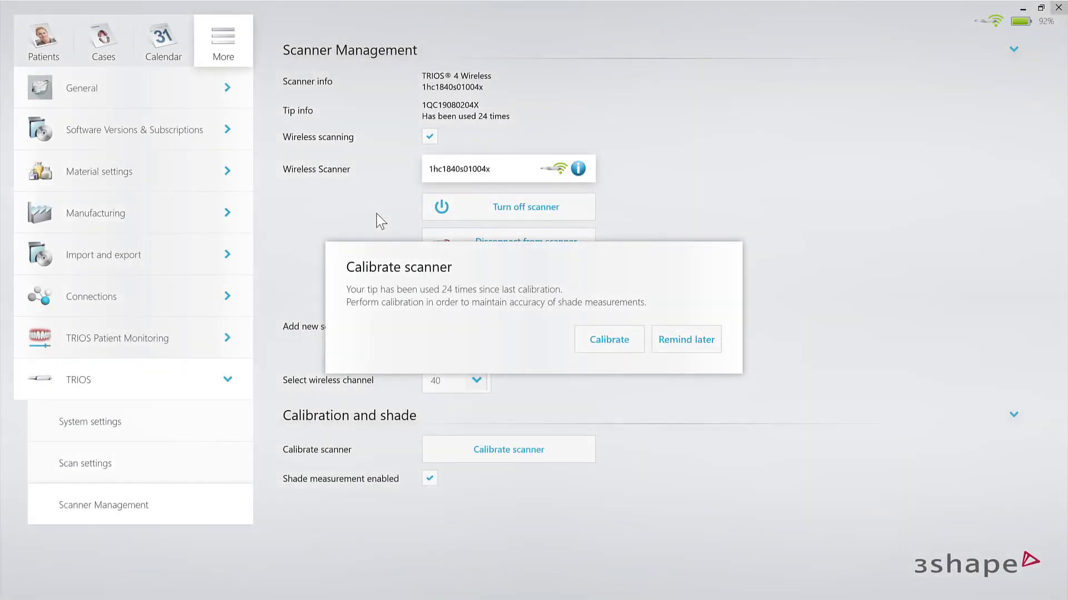
Start scanner calibration from the prompt noting 24 tip uses since calibration
click(605, 337)
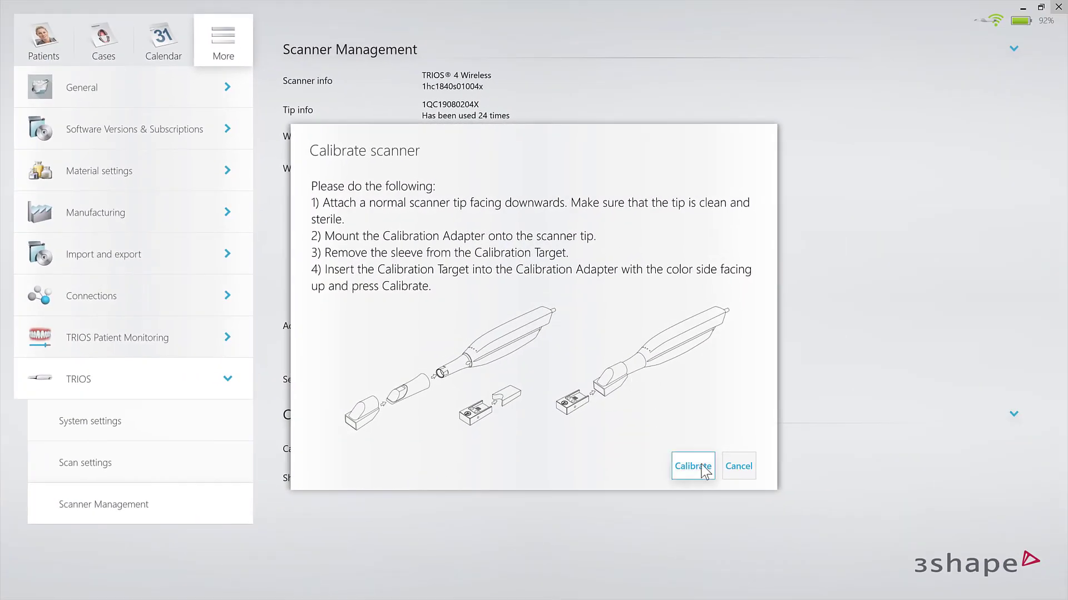
Run the calibration passes with the target colour side up, then gray side up
click(699, 468)
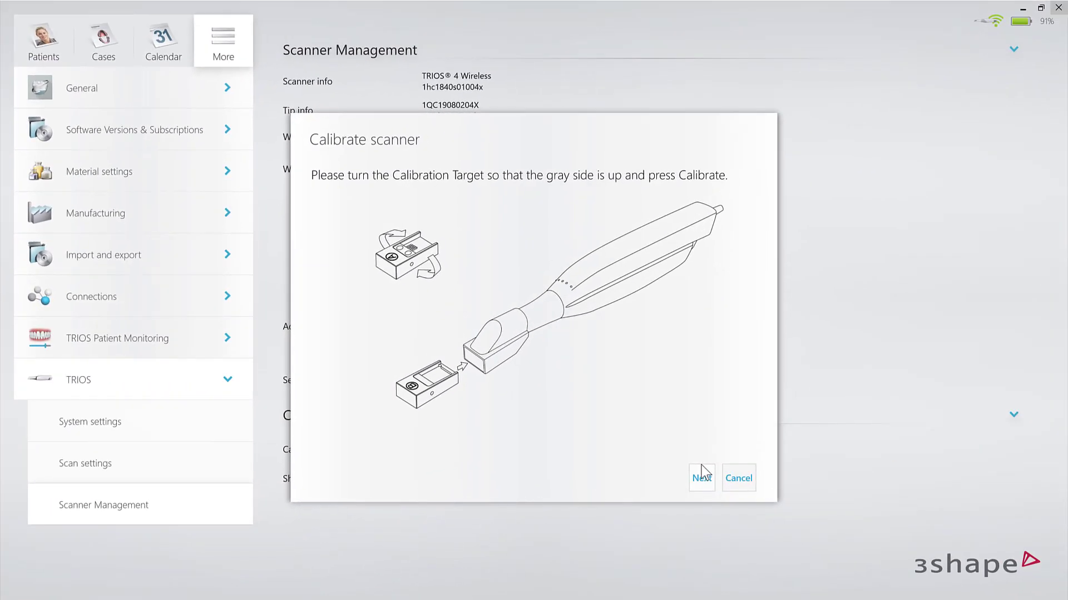
click(701, 474)
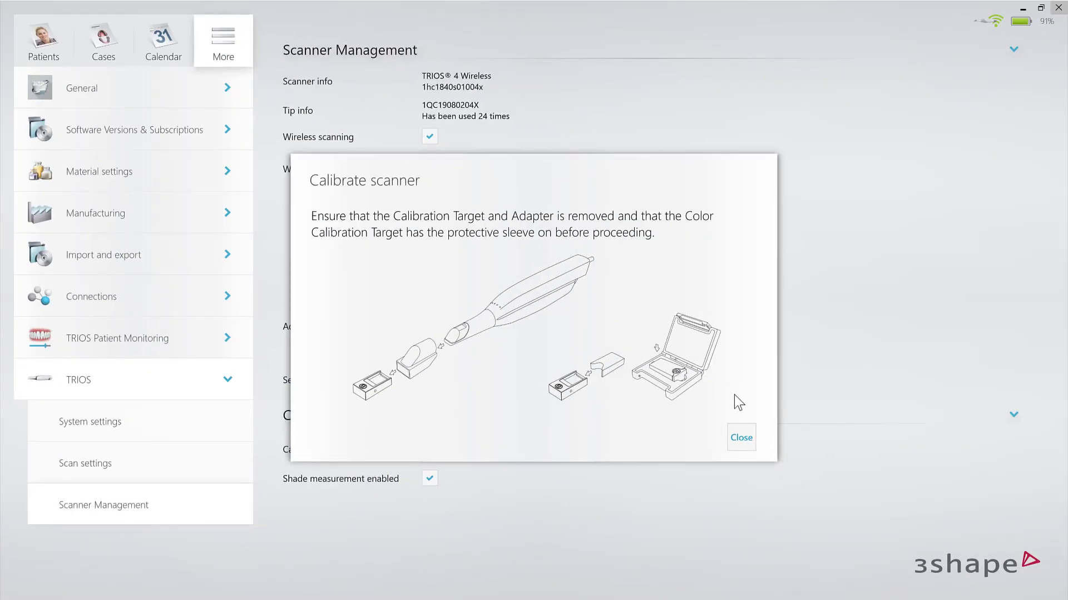
Close the finished Calibrate scanner guide to return to Scanner Management
click(741, 438)
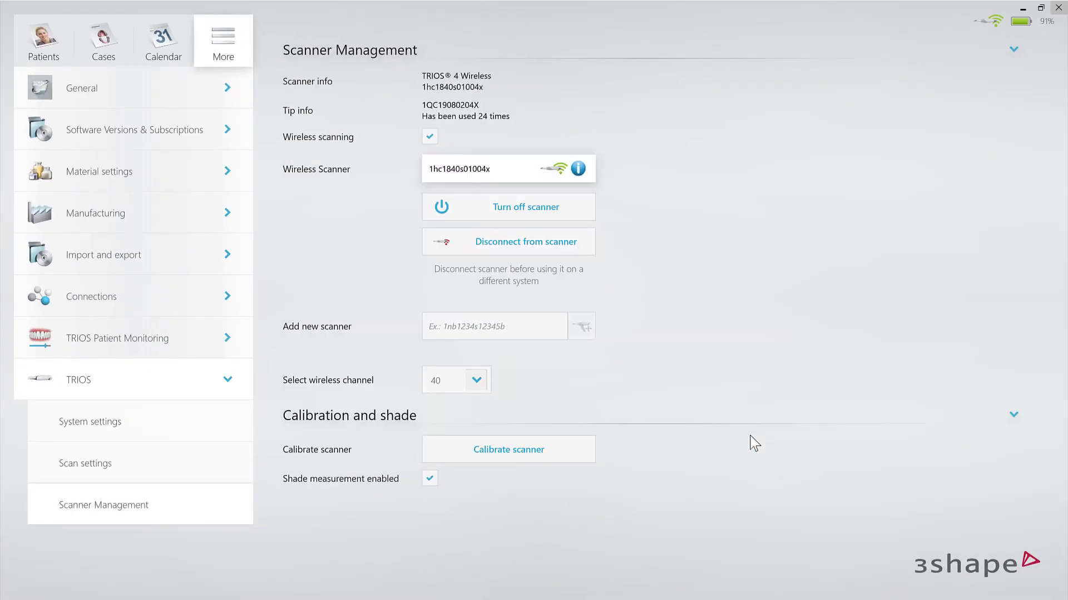